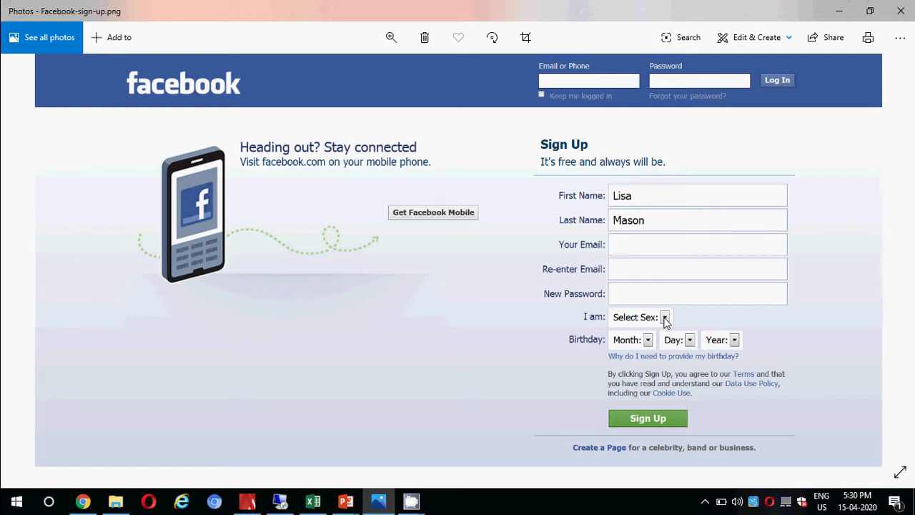
Switch to the Book1 workbook and review the row 4 headings from ID to Registration Time.
key(alt+Tab)
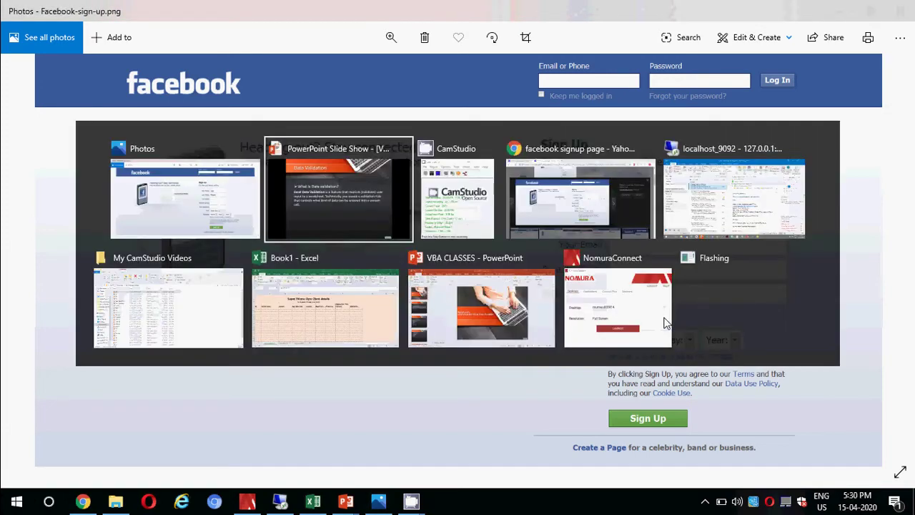
key(alt+Down)
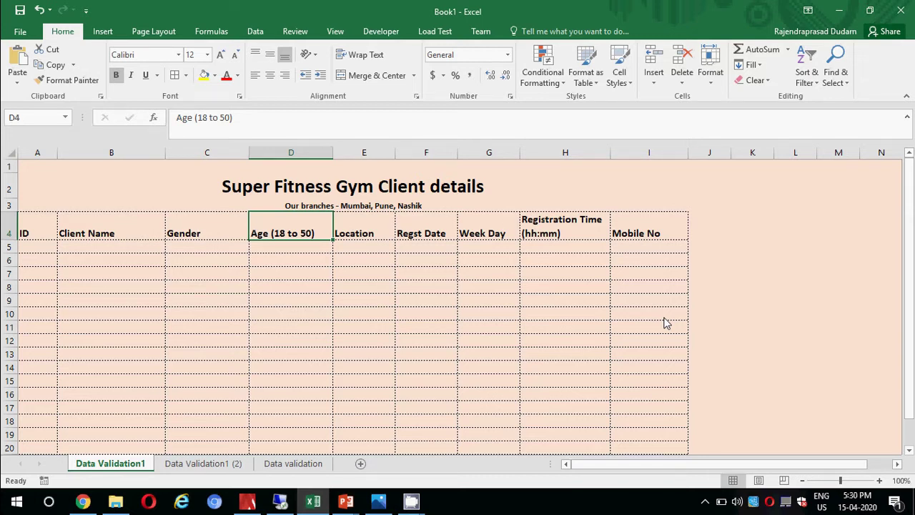
key(Up)
key(Up)
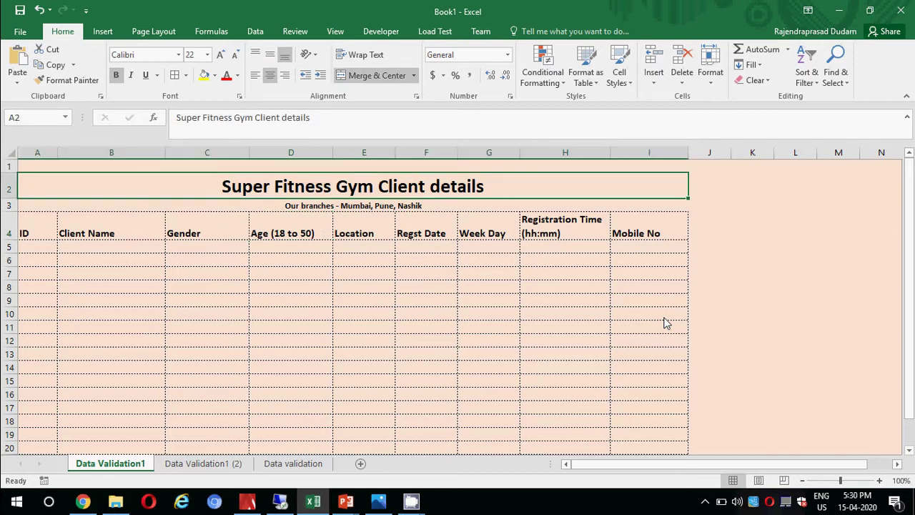
key(Down)
key(Down)
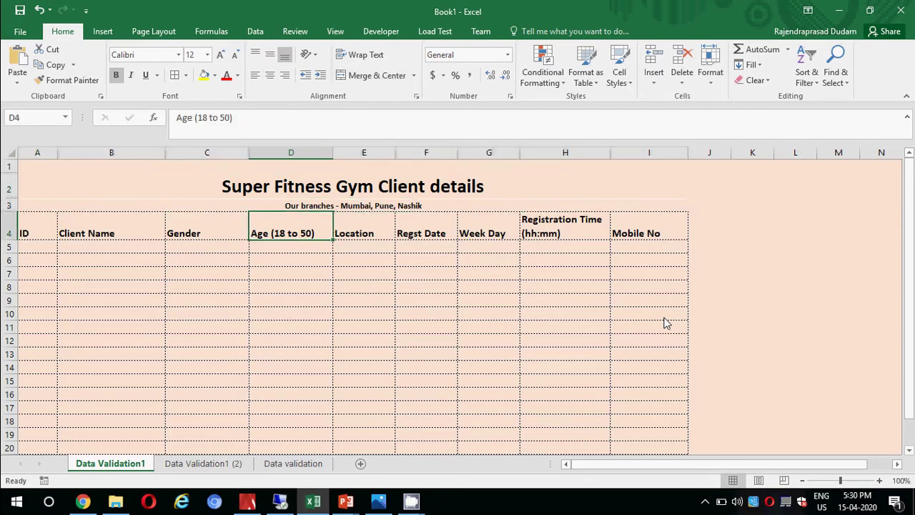
key(Left)
key(Left)
key(Left)
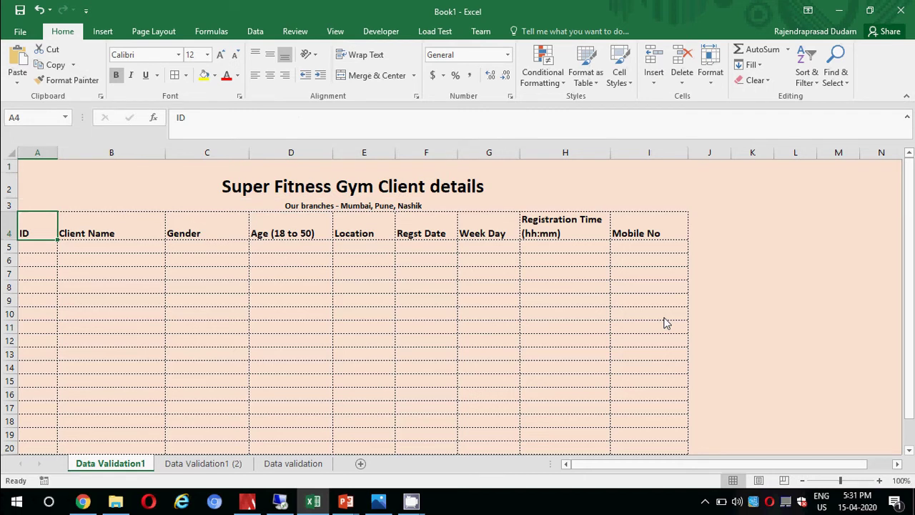
key(Right)
key(Right)
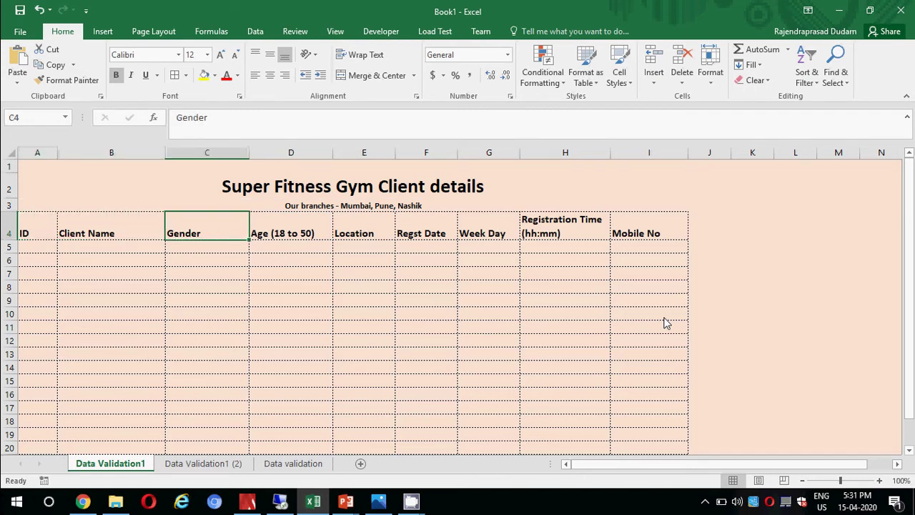
key(Right)
key(Right)
key(Right)
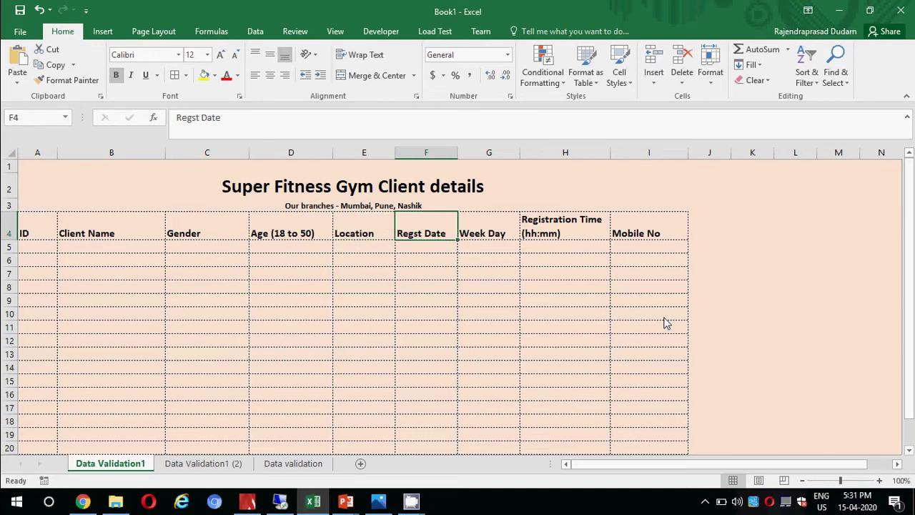
key(Right)
key(Right)
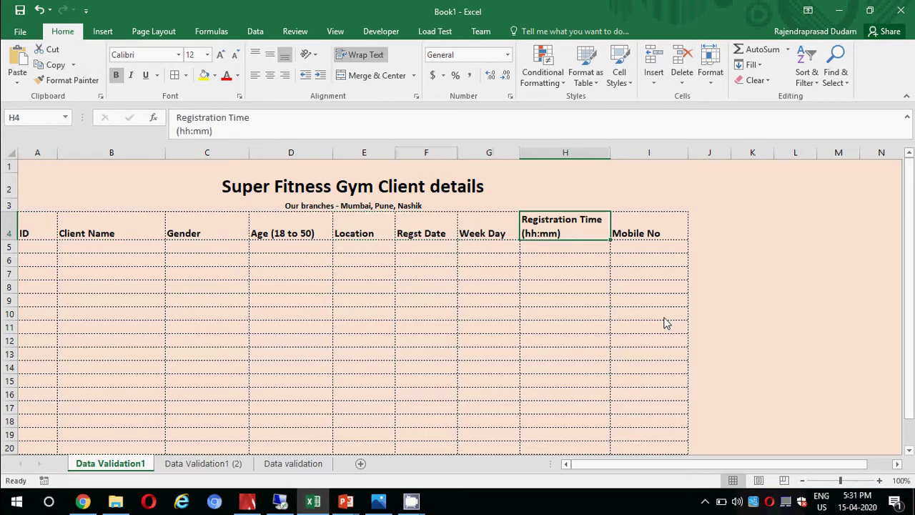
key(Right)
key(Left)
key(Left)
key(Left)
key(Left)
key(Left)
key(Left)
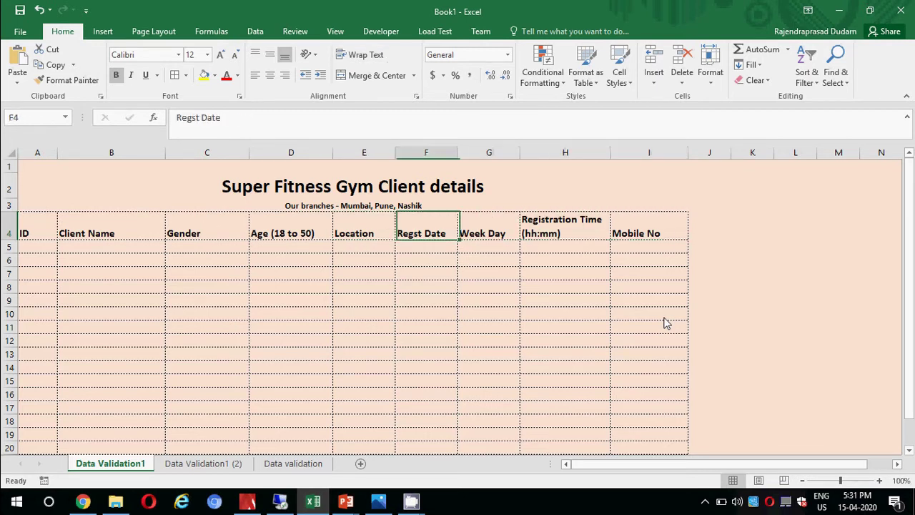
key(Left)
key(Left)
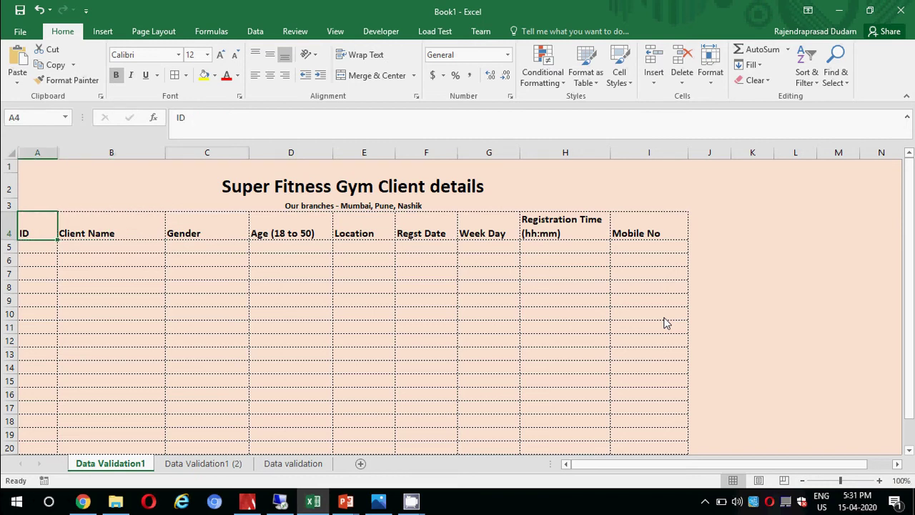
Enter IDs 1, 2 and 3 in A5:A7.
key(Down)
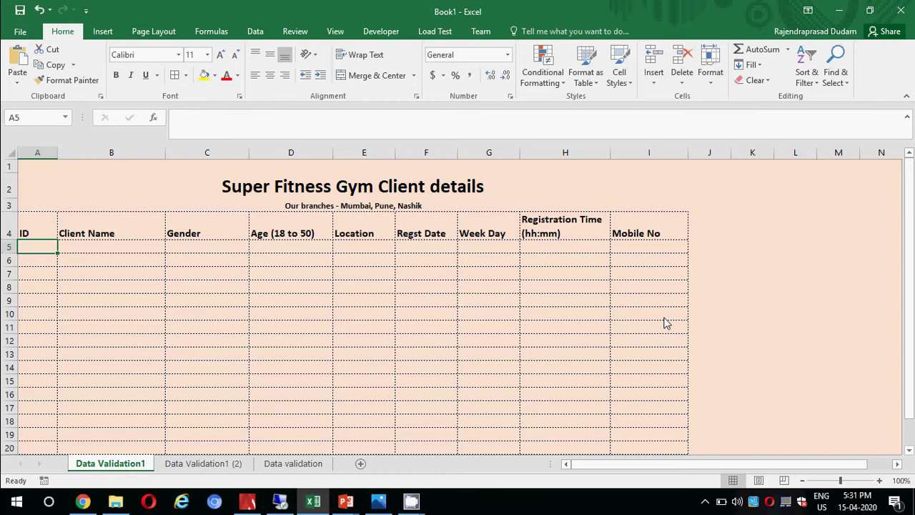
text(1)
key(Return)
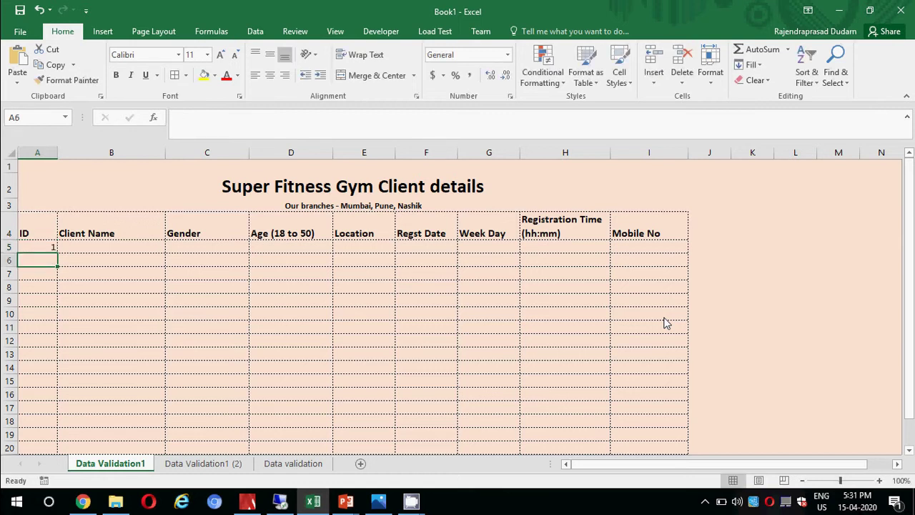
text(2)
key(Return)
text(3)
key(Return)
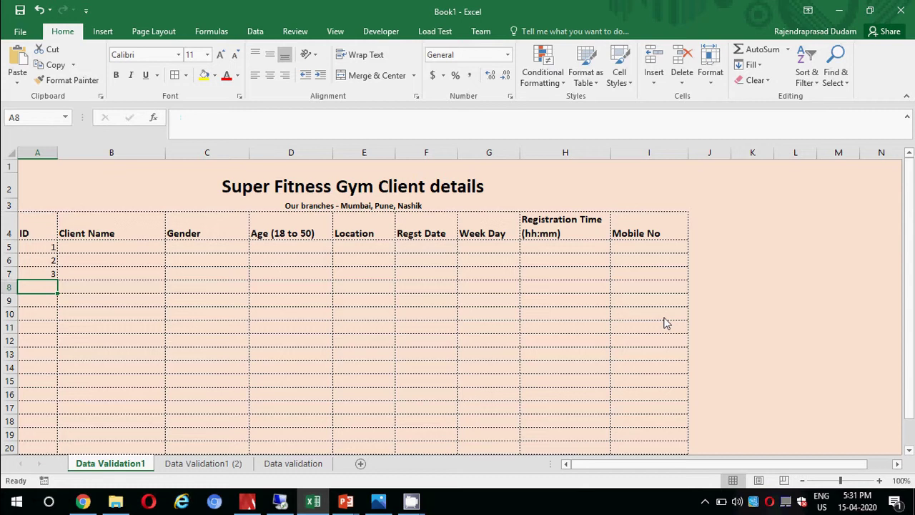
Confirm that IDs 0 and 'a' in A8 are rejected by the Invalid ID! alert.
text(0)
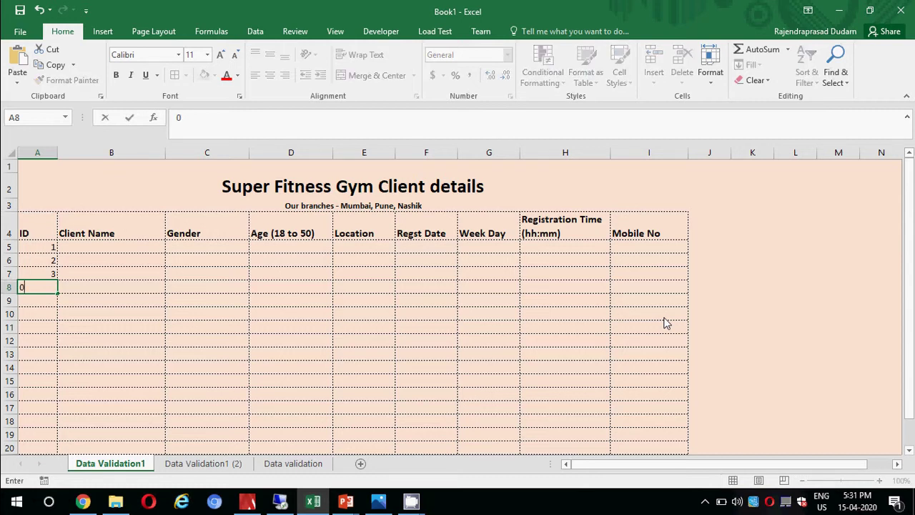
key(Return)
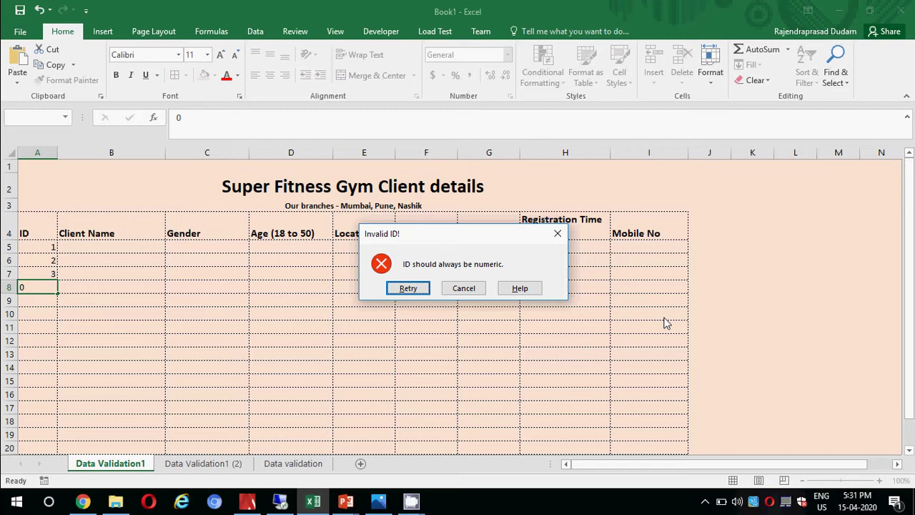
click(407, 289)
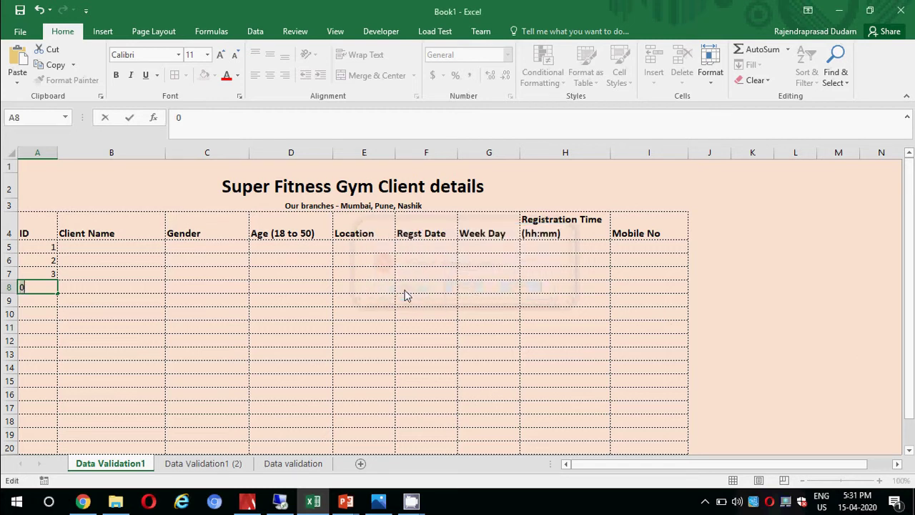
text(a)
key(Return)
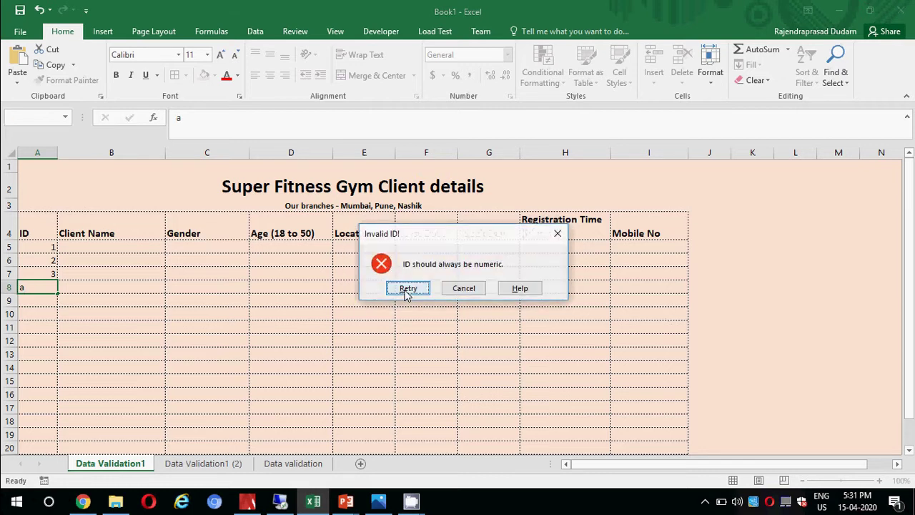
key(Escape)
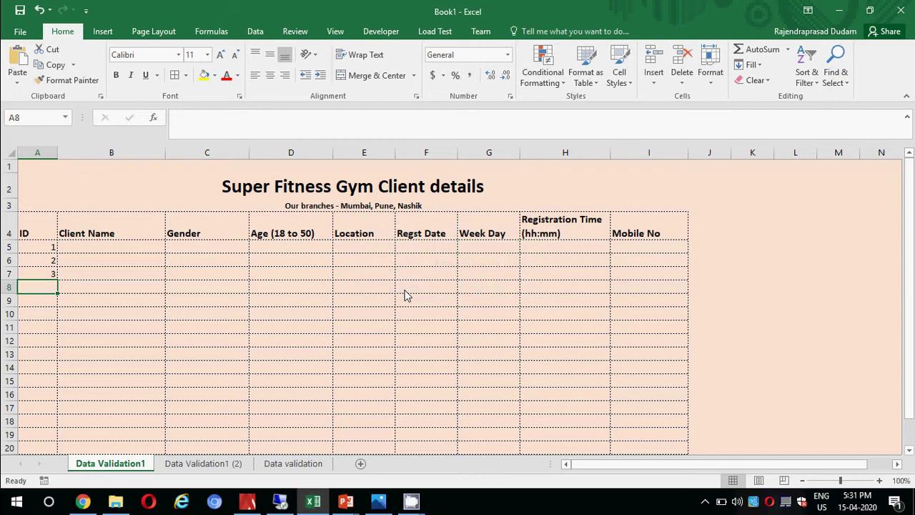
Enter the first client's full name in the Client Name column.
key(Right)
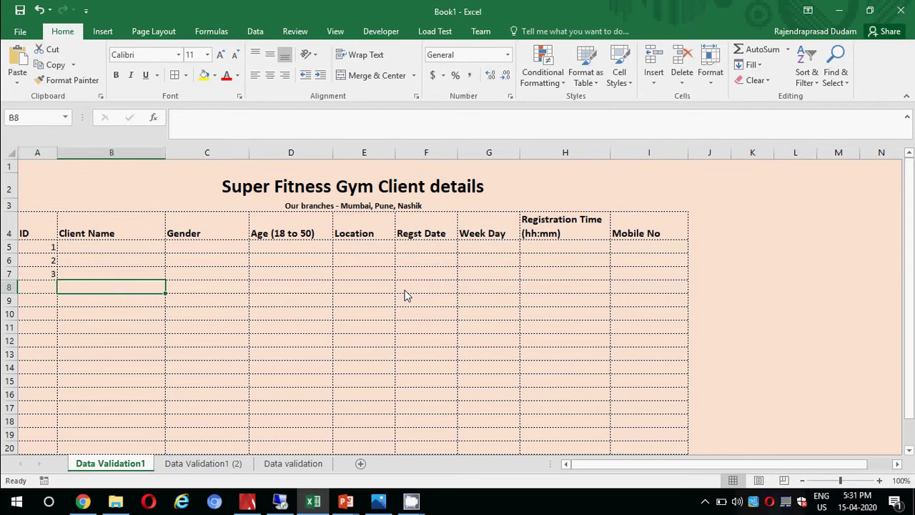
key(Up)
key(Up)
key(Up)
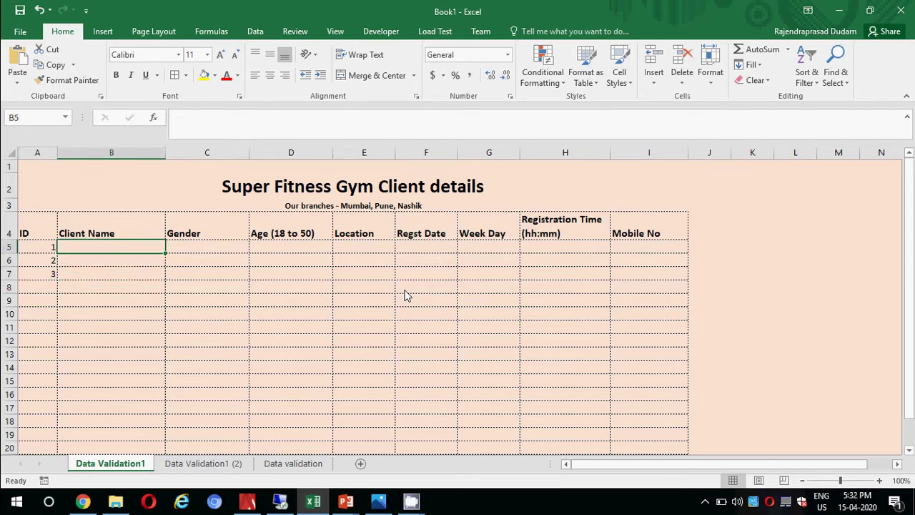
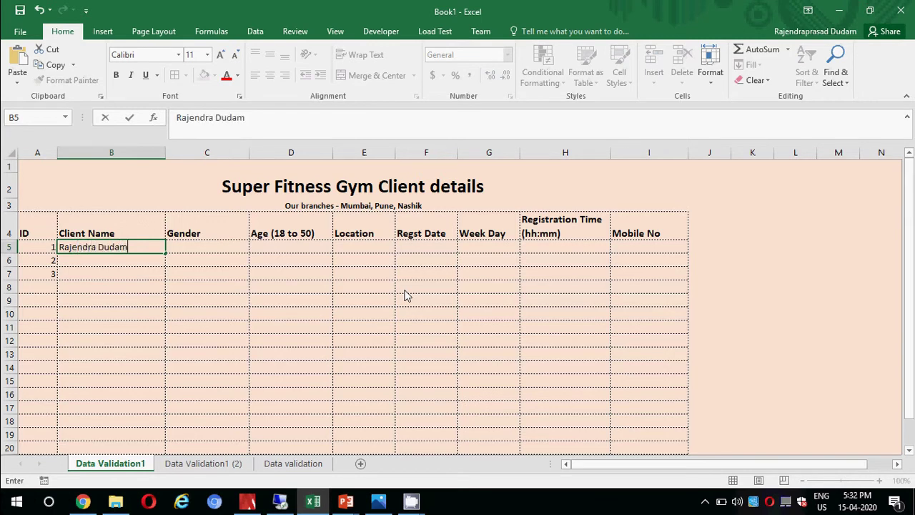
key(Return)
Set the first client's gender to Male from the C5 dropdown.
key(Up)
key(Right)
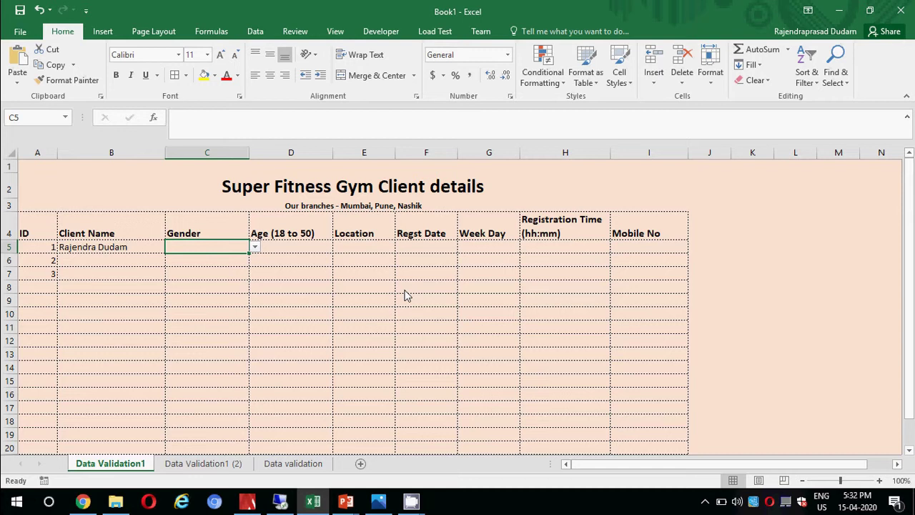
click(255, 248)
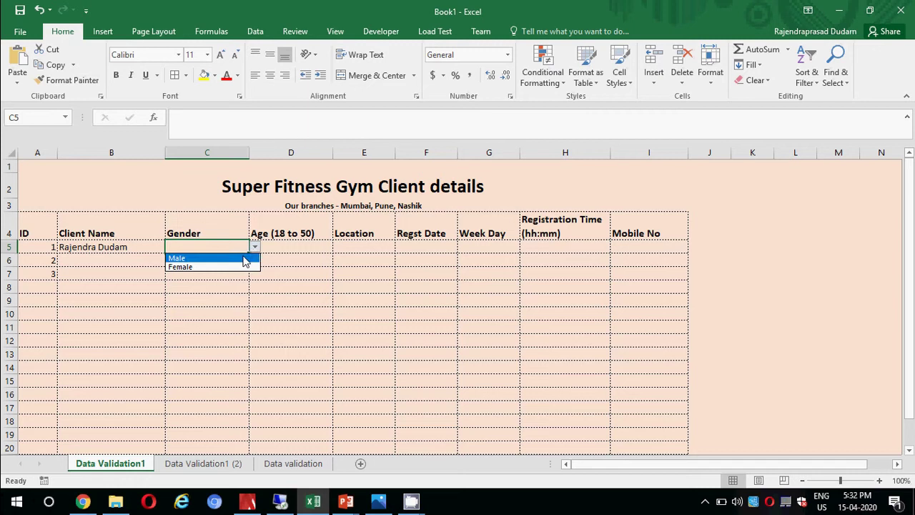
click(244, 258)
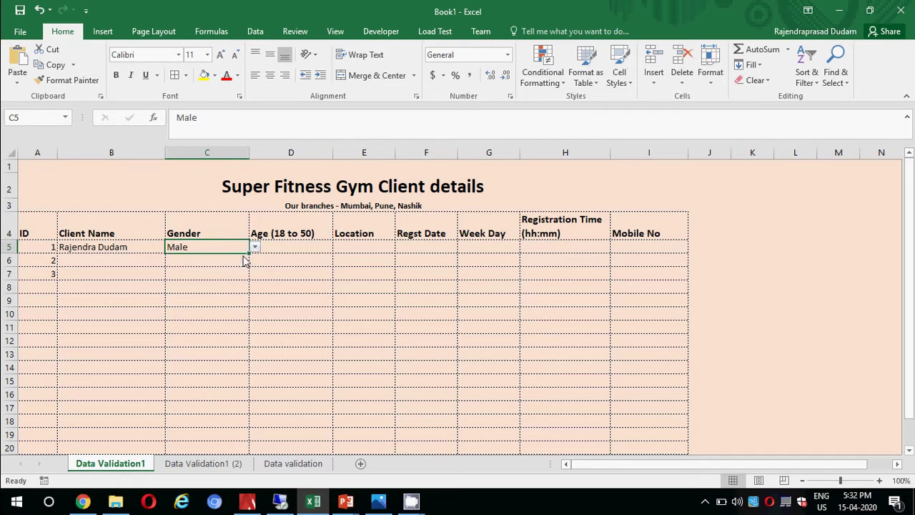
Confirm 'Other' is rejected in C6, then recheck C5's gender choices.
click(218, 273)
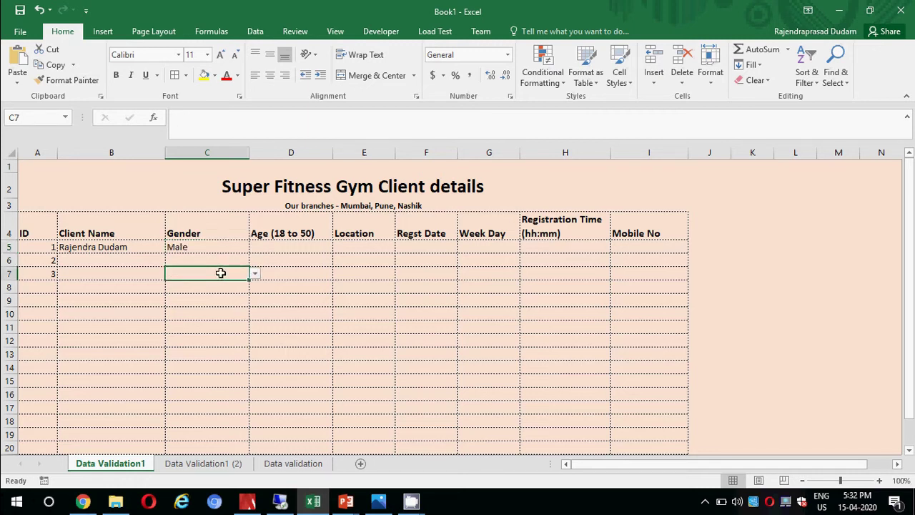
click(215, 259)
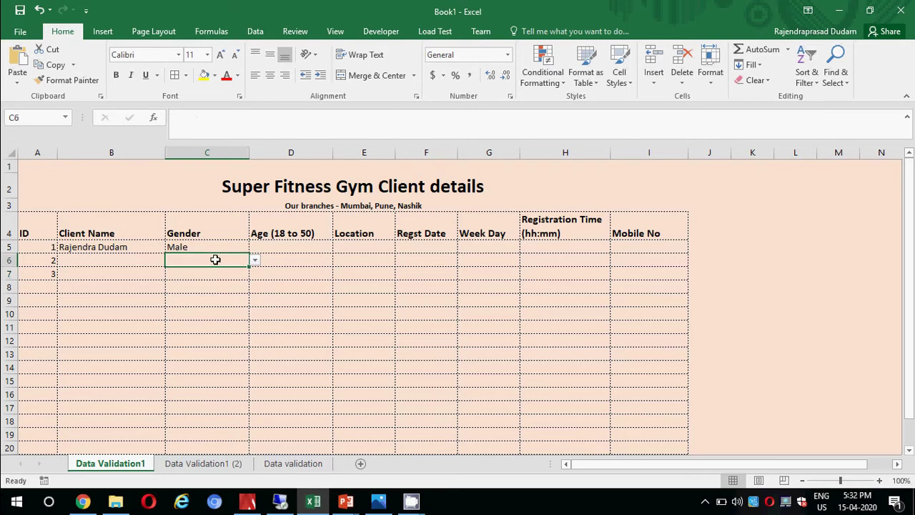
text(Other)
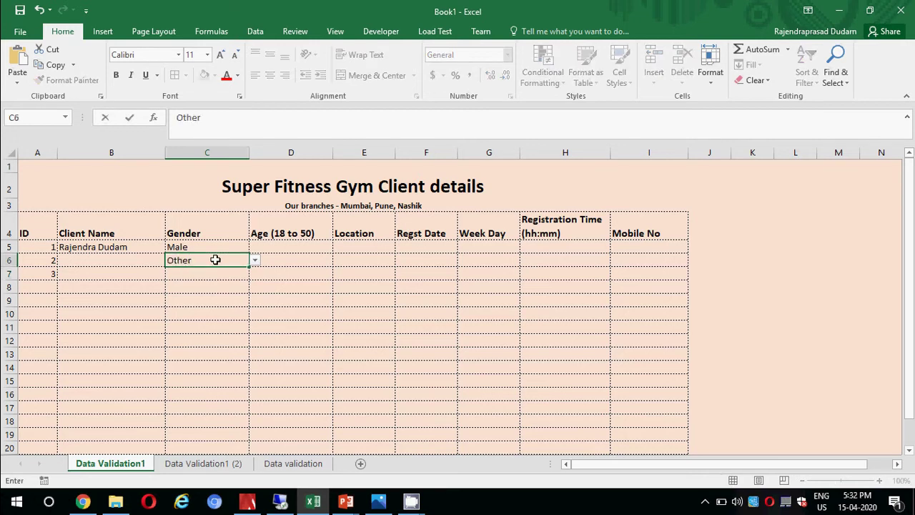
key(Return)
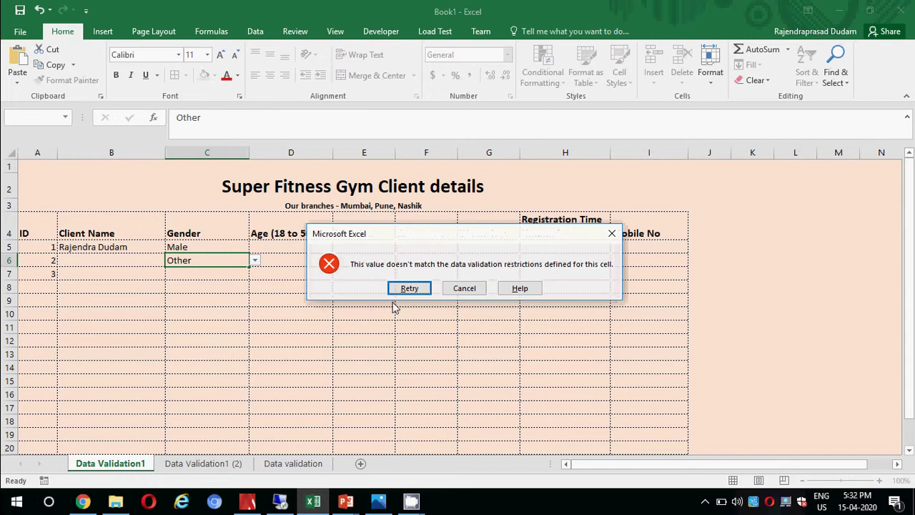
click(455, 289)
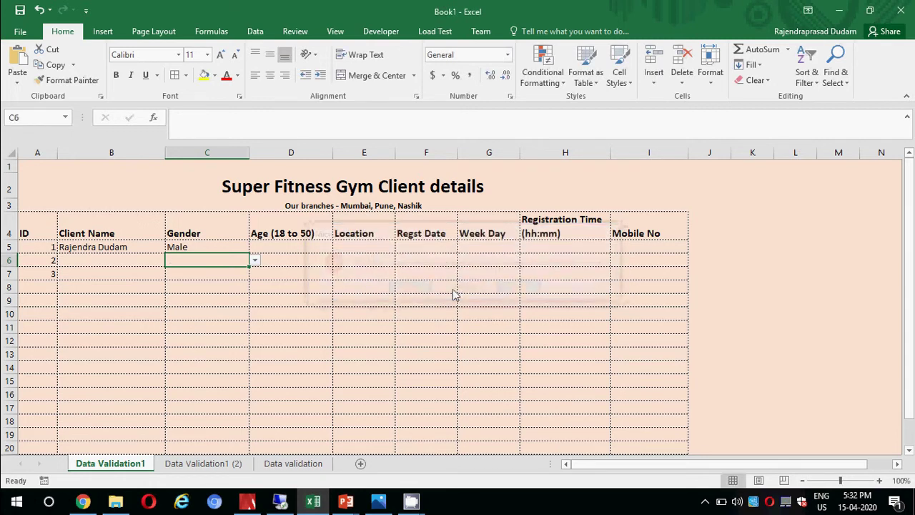
click(224, 249)
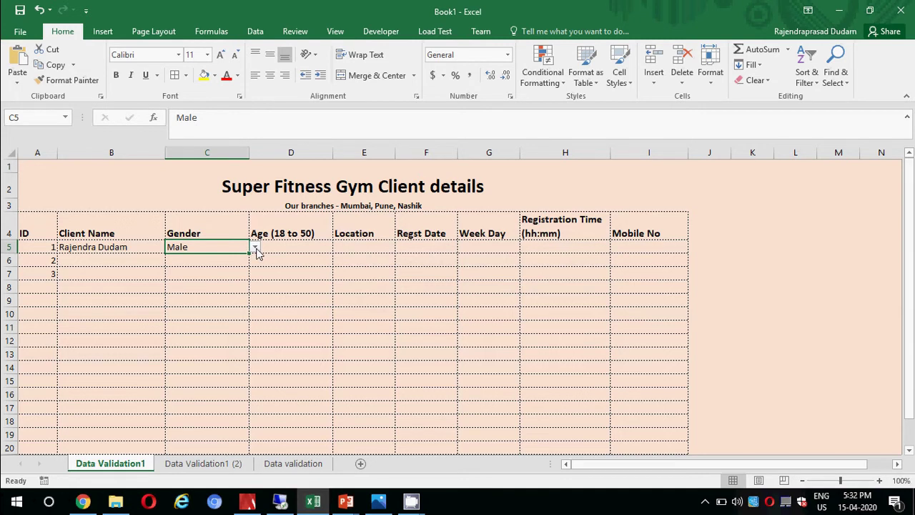
click(255, 247)
click(256, 247)
Record age 25 in D5 and confirm age 17 is rejected in D6.
click(286, 249)
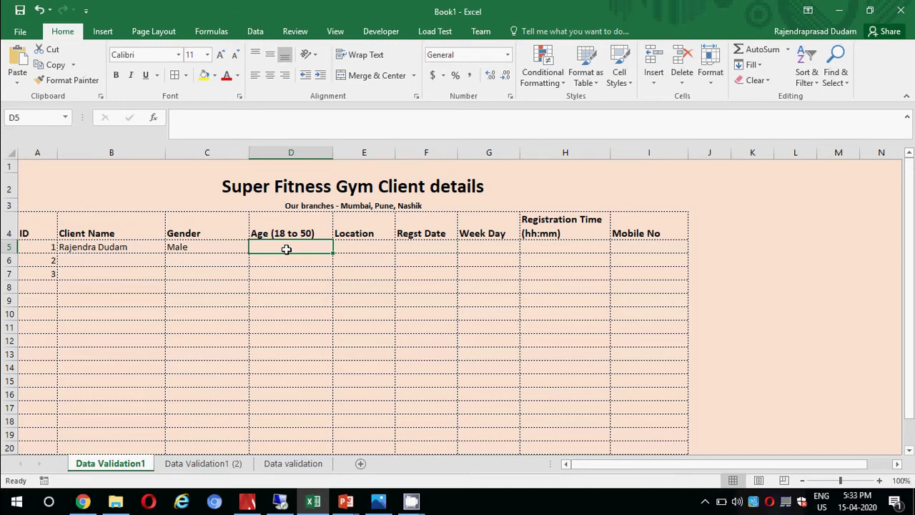
text(25)
key(Return)
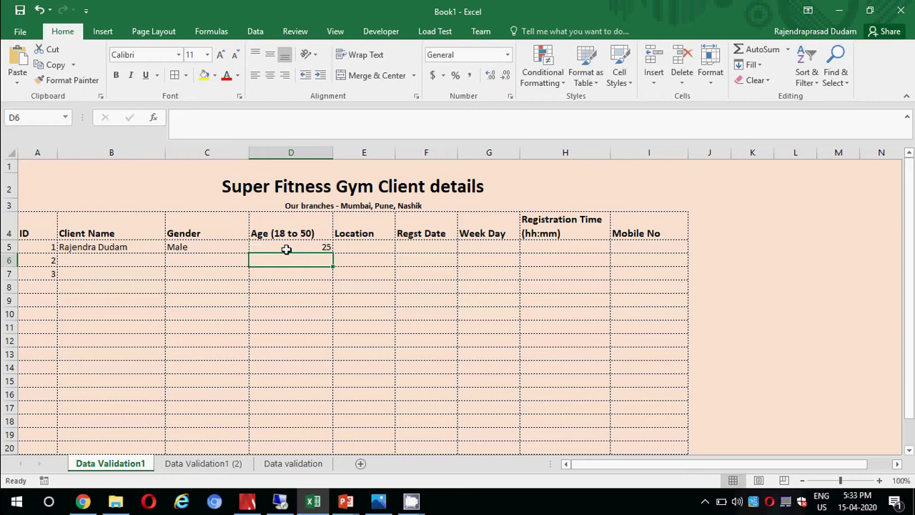
text(17)
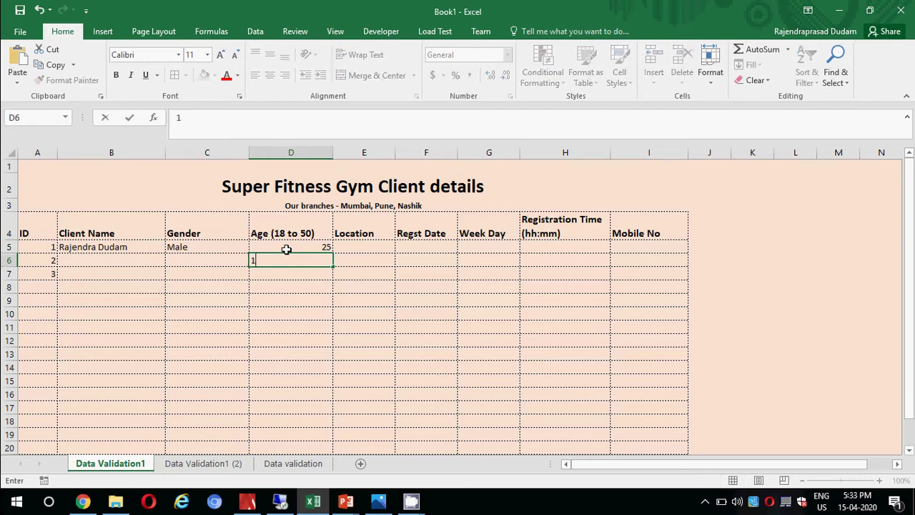
key(Return)
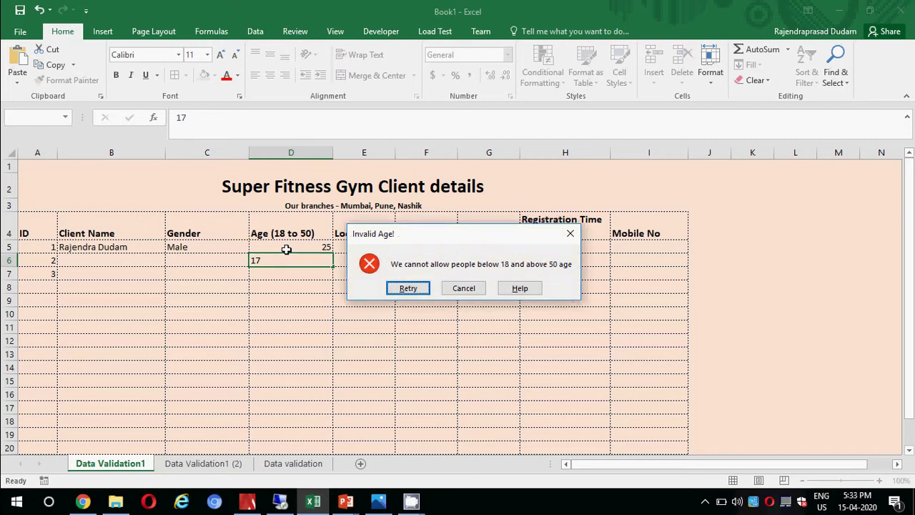
click(407, 289)
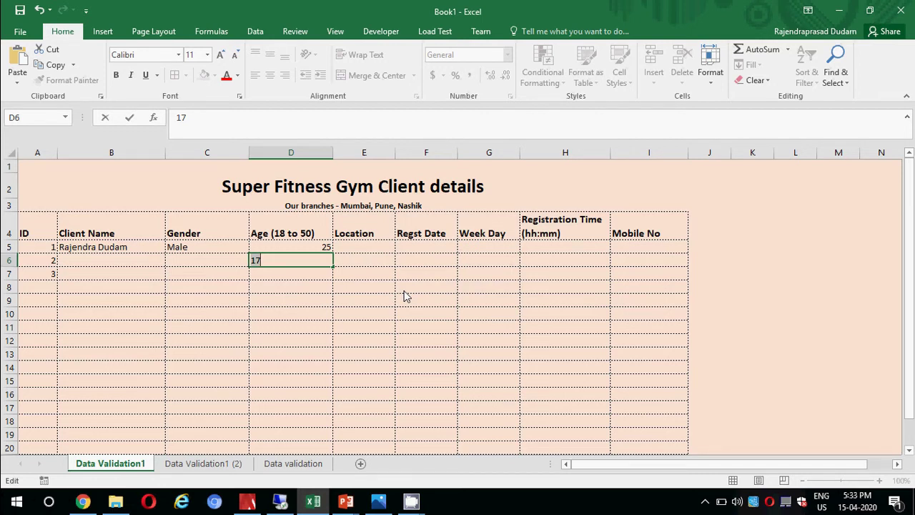
key(Escape)
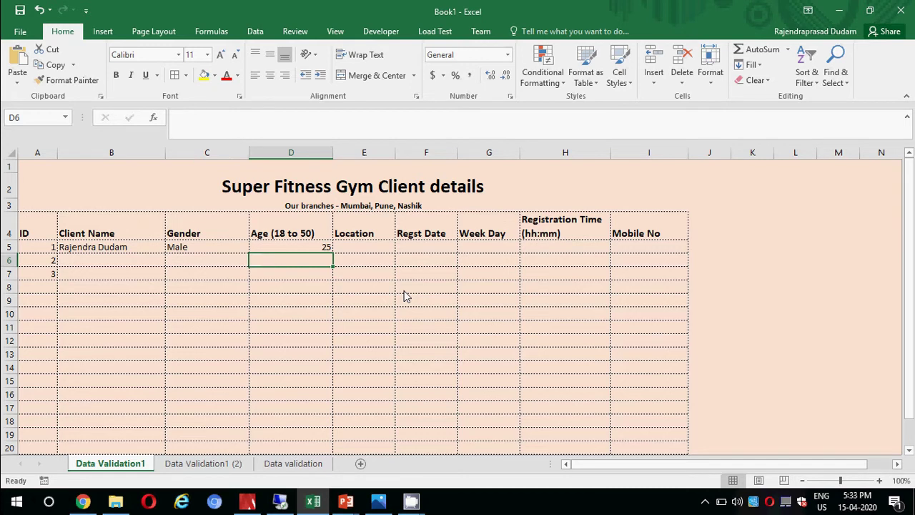
Confirm age 52 is rejected, then record age 50 for the second client.
text(52)
key(Return)
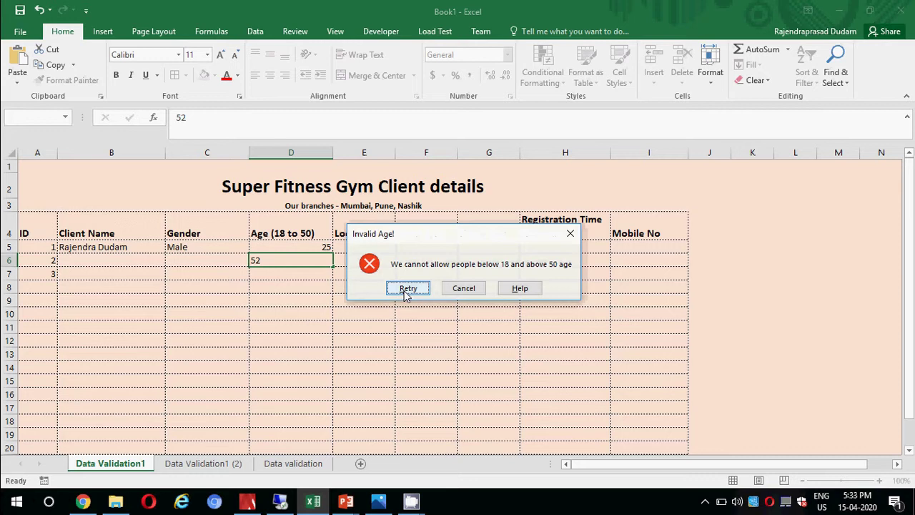
click(407, 288)
text(50)
key(Return)
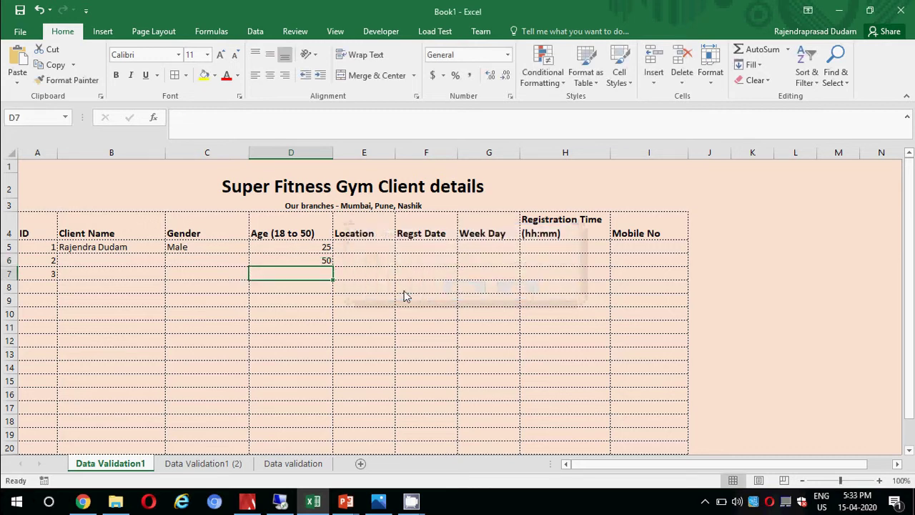
key(Up)
key(Up)
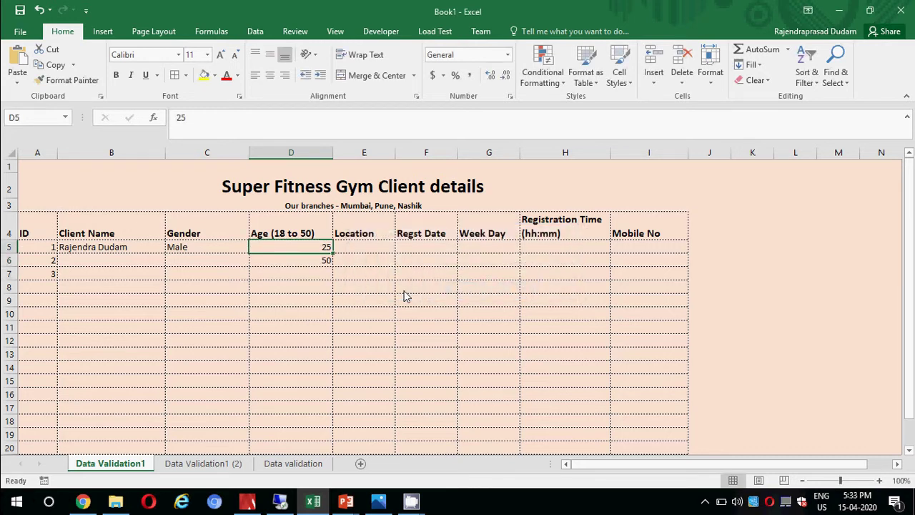
key(Right)
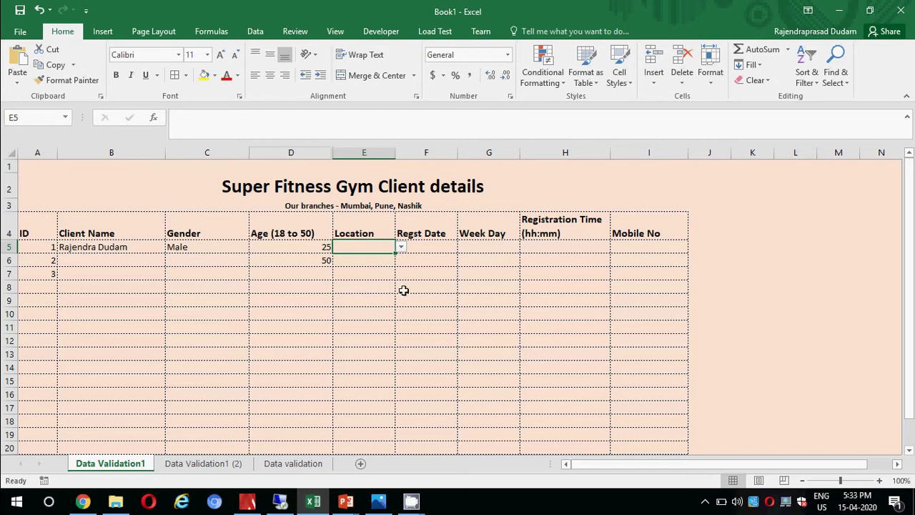
Choose Nashik as the first client's location from the E5 dropdown.
click(401, 248)
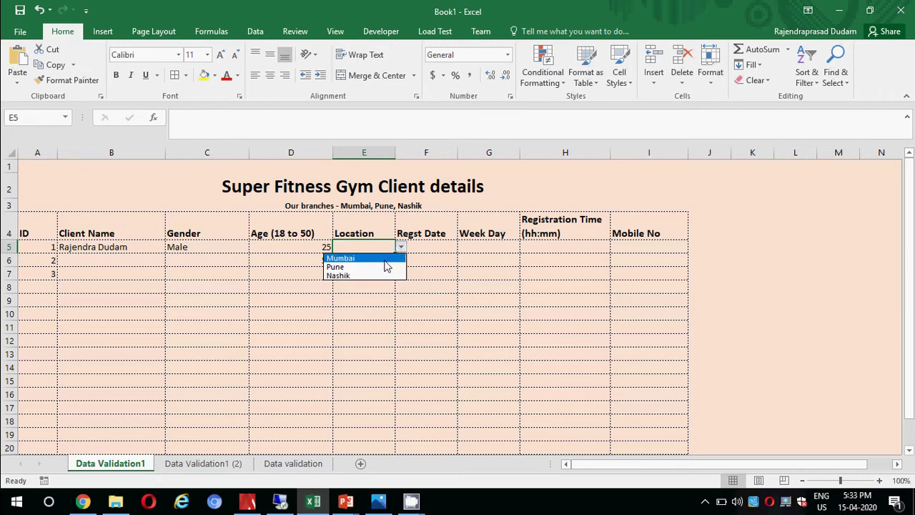
click(374, 275)
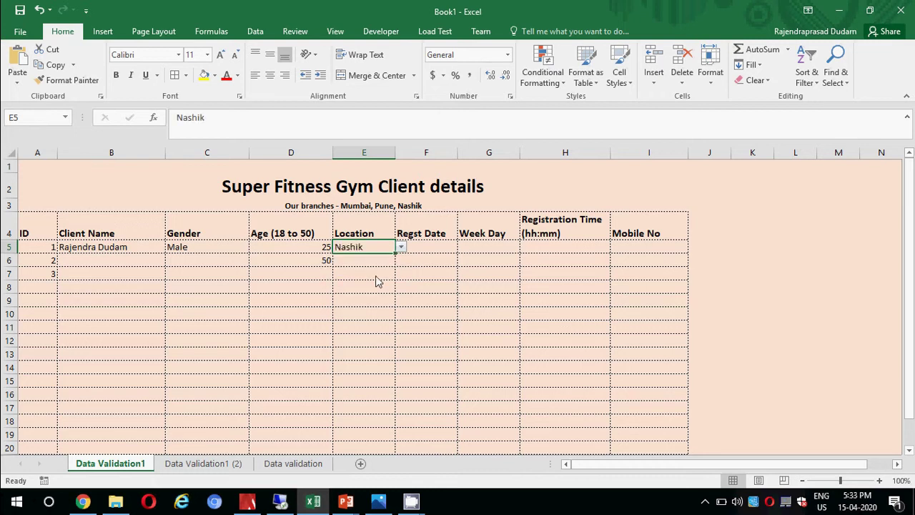
click(376, 260)
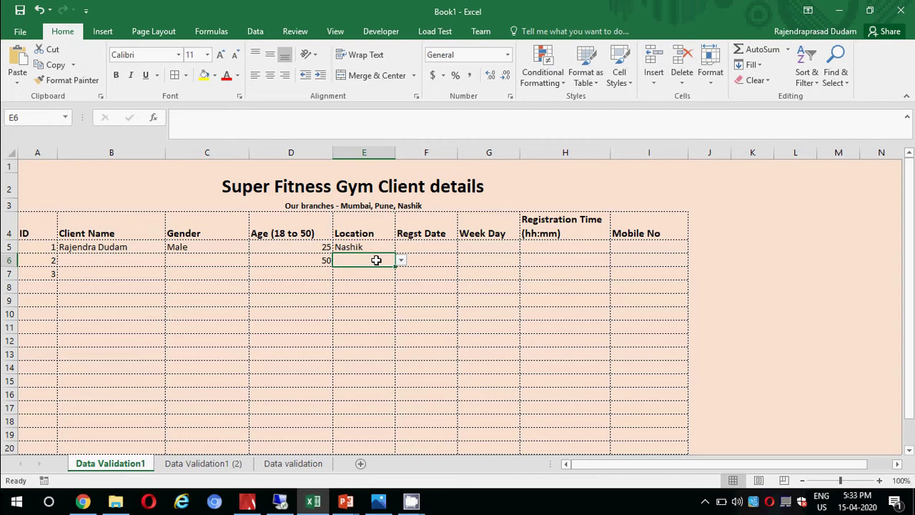
Confirm the misspelled 'Mumbaii' is rejected in E6.
text(M)
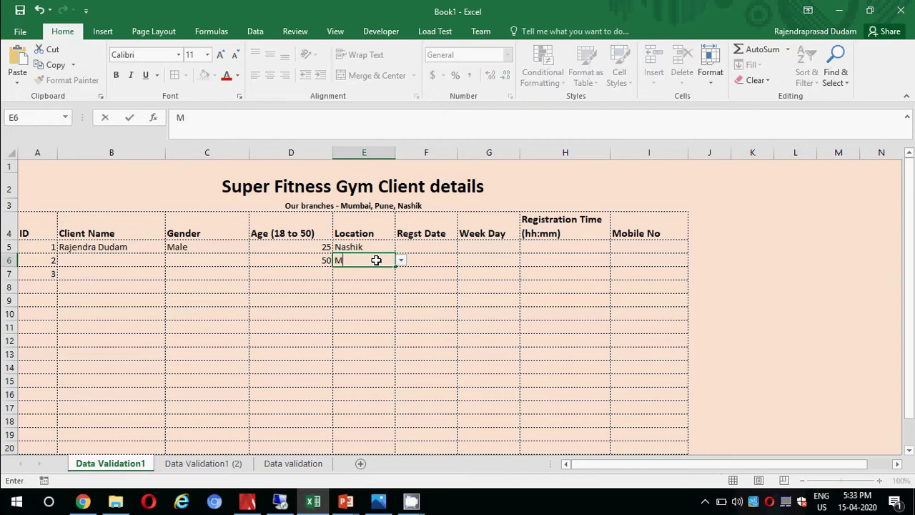
text(umbaii)
key(Return)
key(Escape)
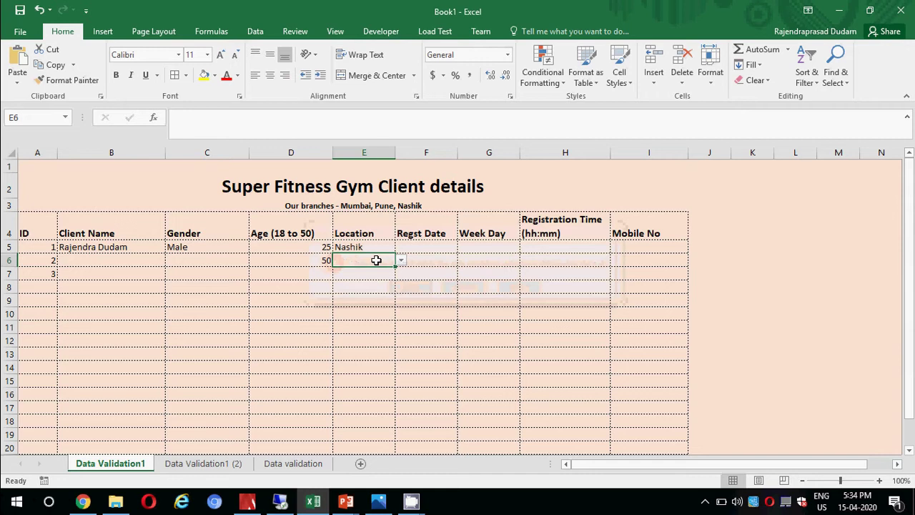
key(Up)
key(Right)
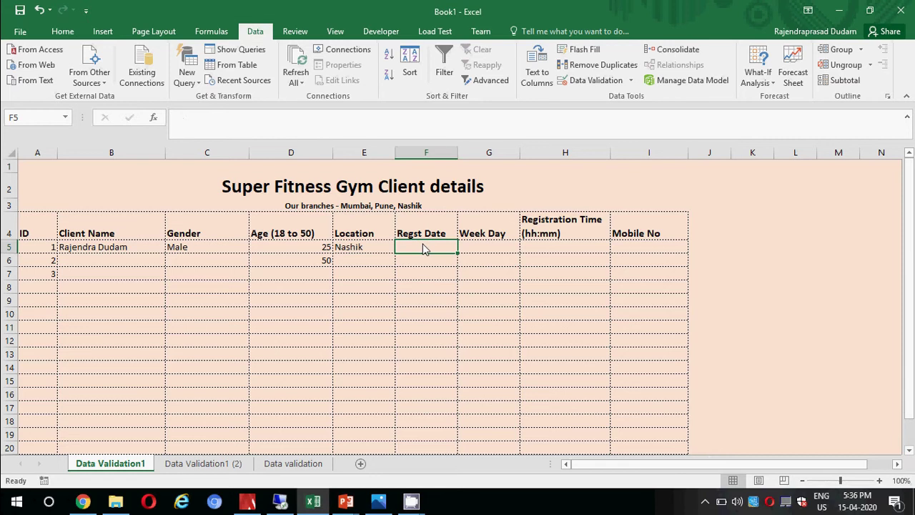
Enter 15/4/2020 in F5 and confirm the future date 16/4/2020 is rejected in F6.
text(1)
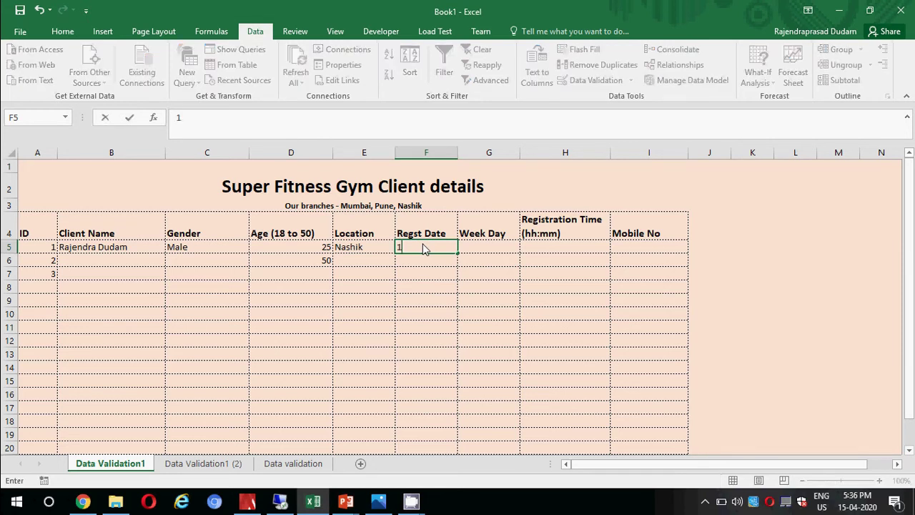
text(5/4/2020)
key(Return)
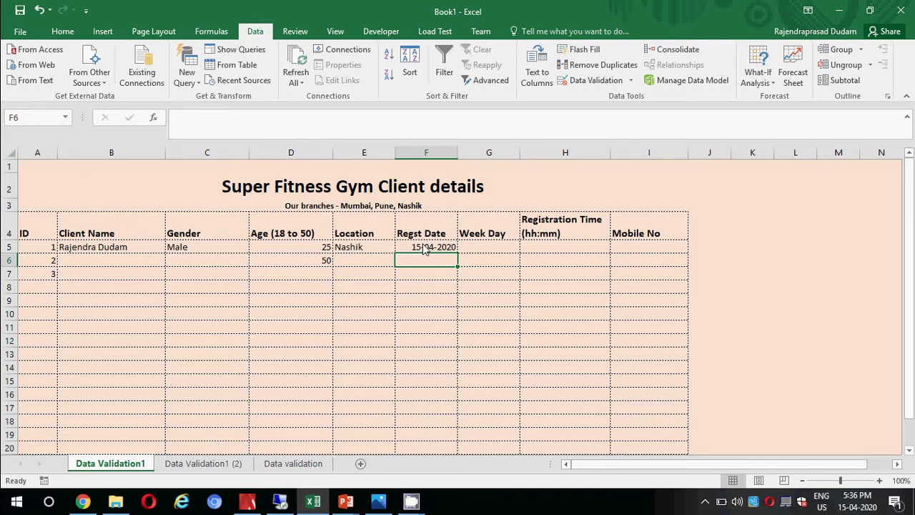
text(16/)
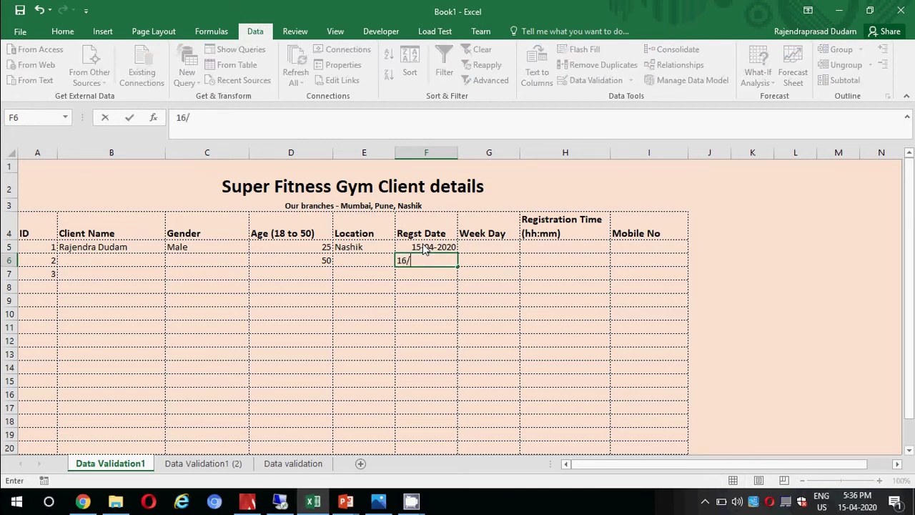
text(4/2020)
key(Return)
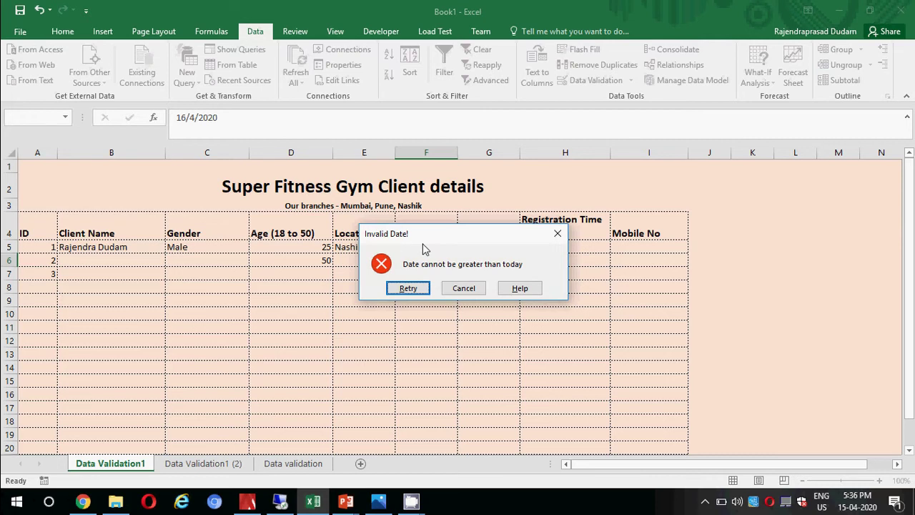
click(465, 290)
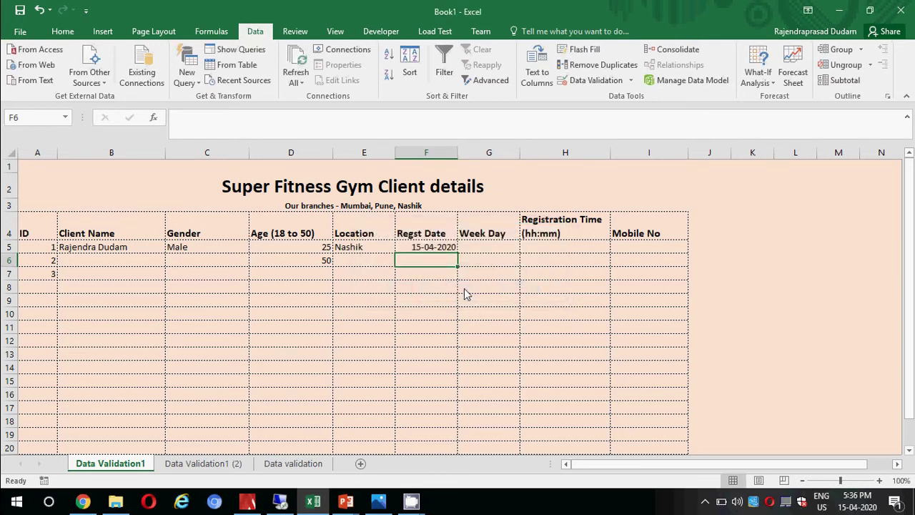
key(Up)
key(Right)
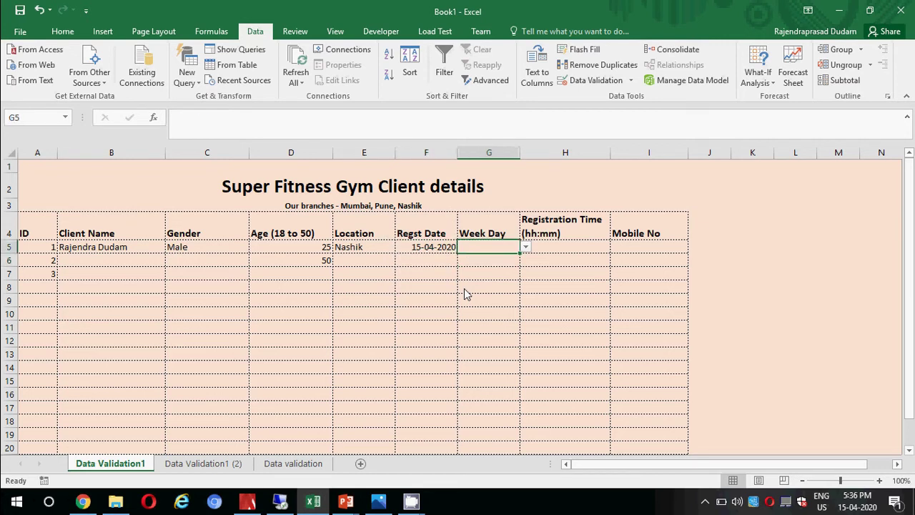
Choose Friday from the G5 weekday dropdown for the first client.
click(525, 248)
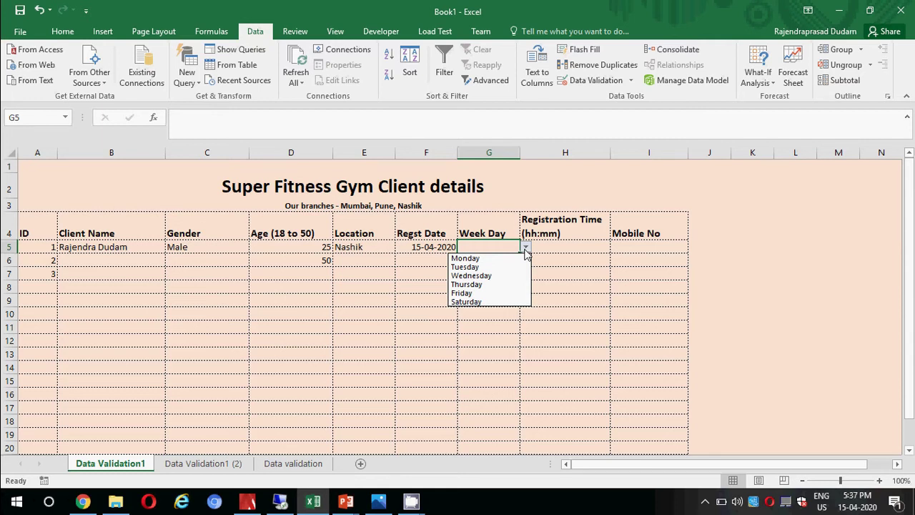
key(Down)
key(Down)
key(Down)
key(Down)
key(Down)
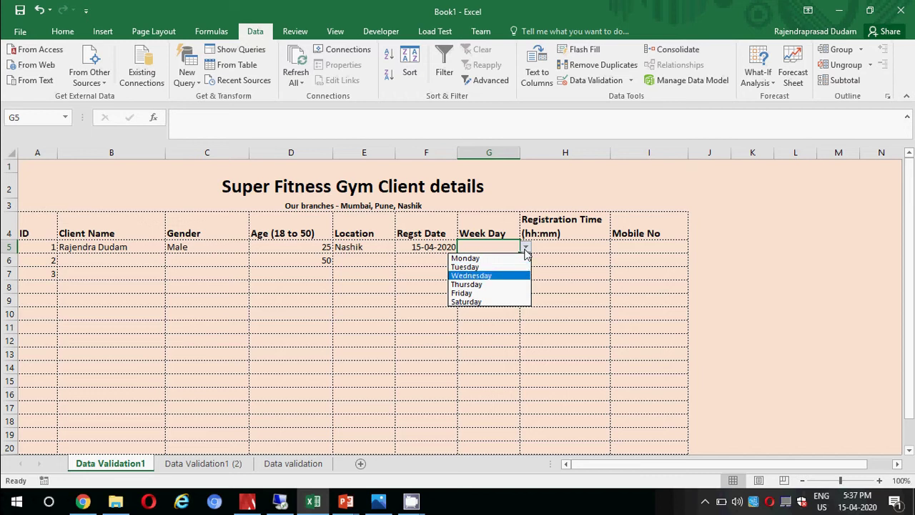
key(Return)
key(Tab)
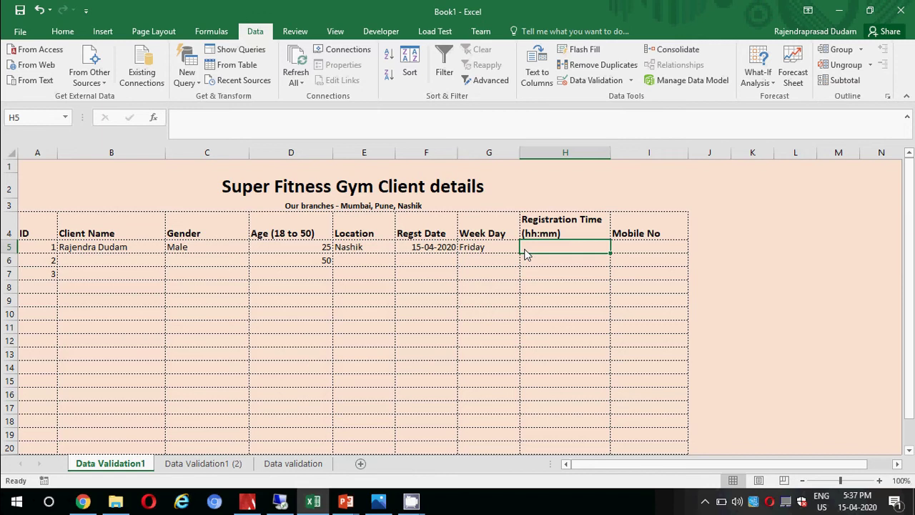
Enter registration times 10:30 and 16:00, then confirm 8:30 is rejected by the Incorrect Time! alert.
text(10:30)
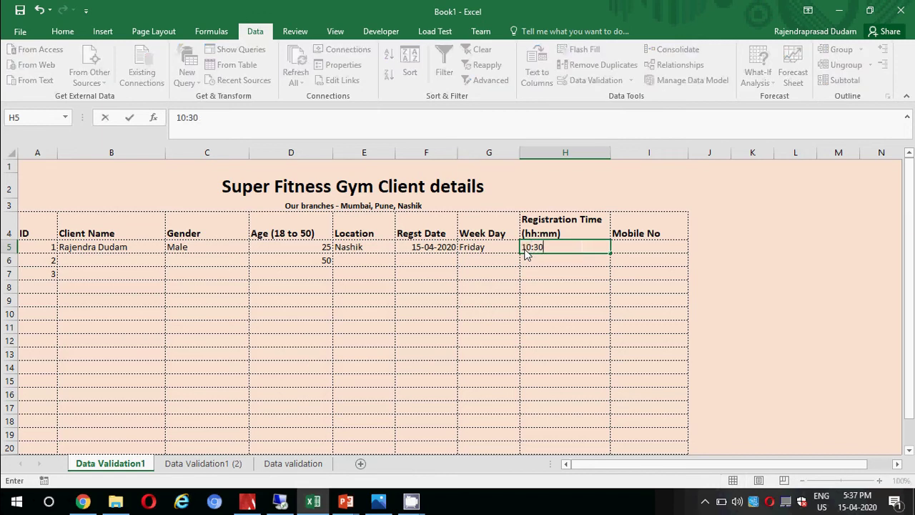
key(Return)
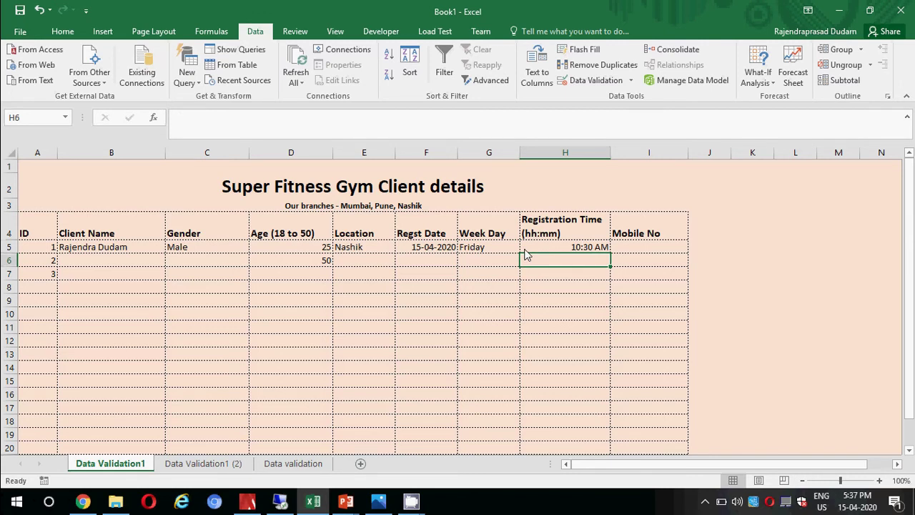
text(16:00)
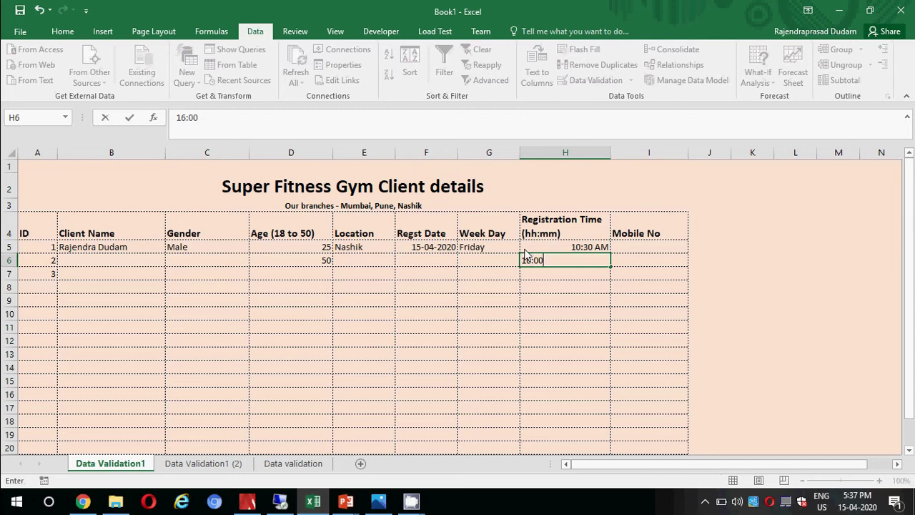
key(Return)
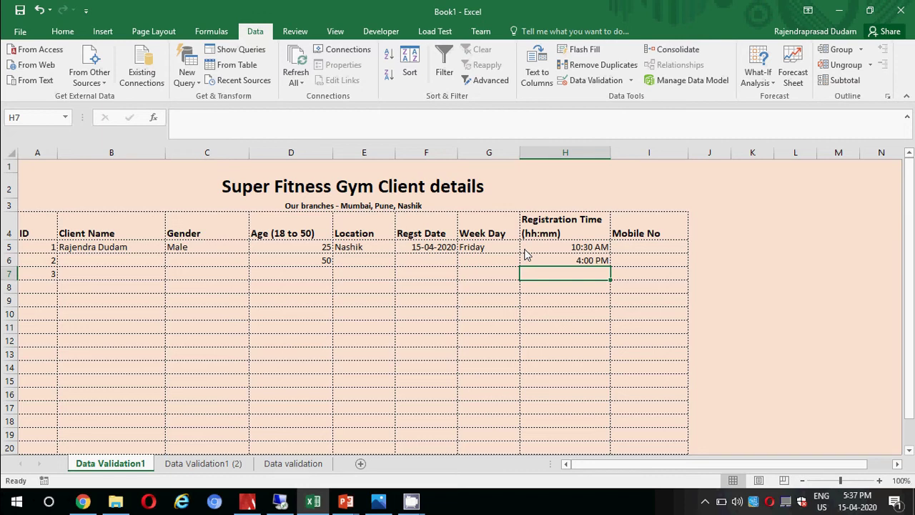
text(8:30)
key(Return)
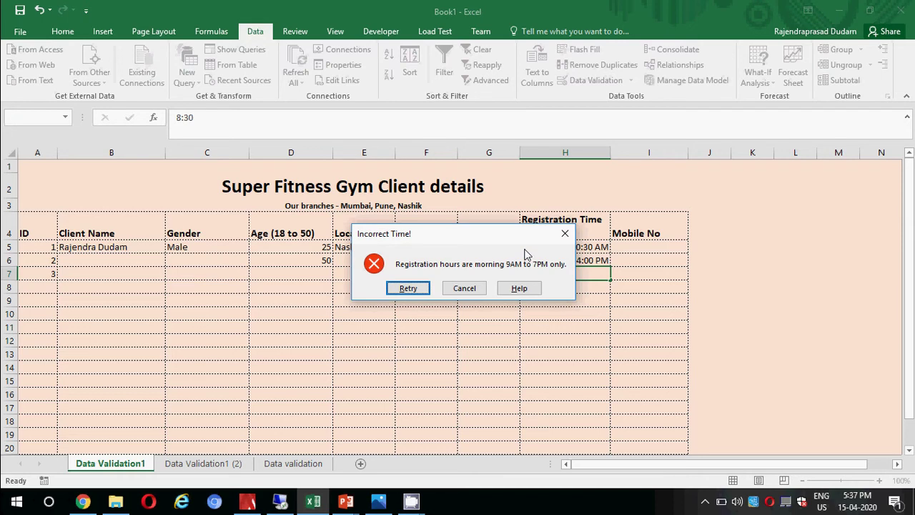
click(461, 288)
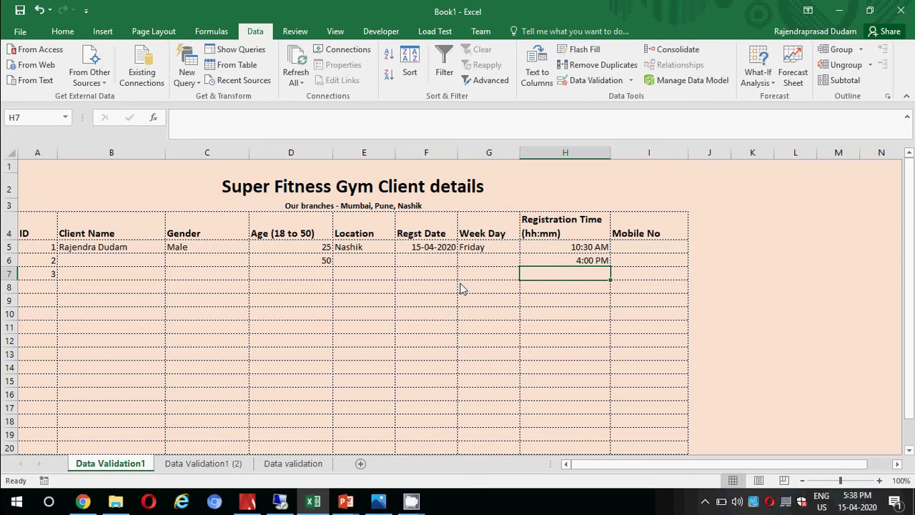
Give the first client a 10-digit mobile number in I5 after a six-digit entry is refused.
key(Right)
key(Up)
key(Up)
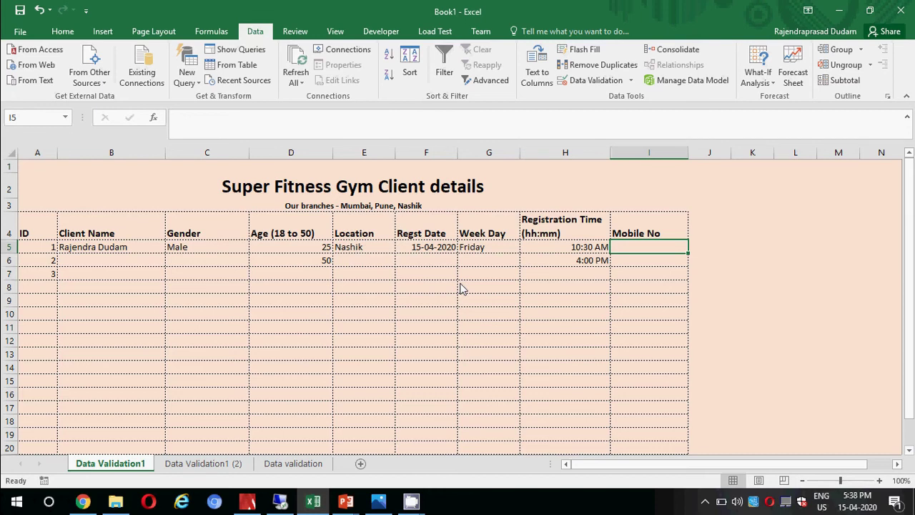
text(902548)
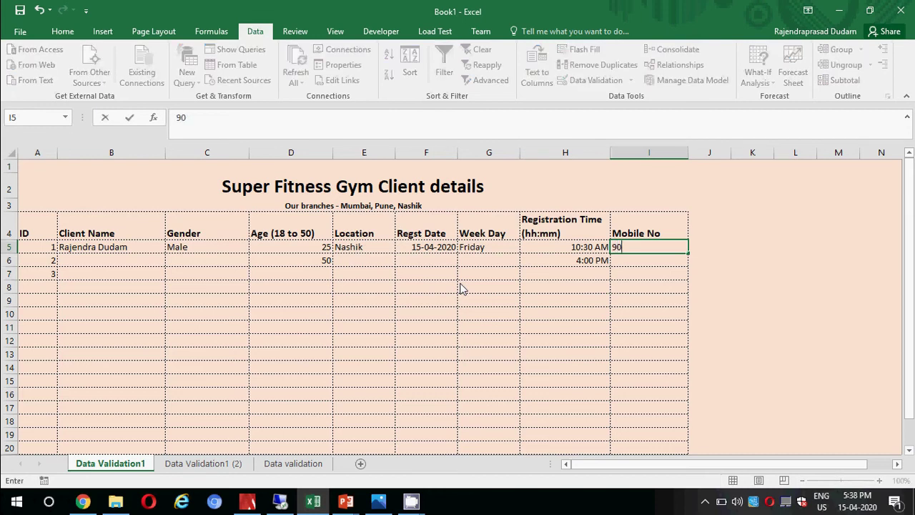
key(Return)
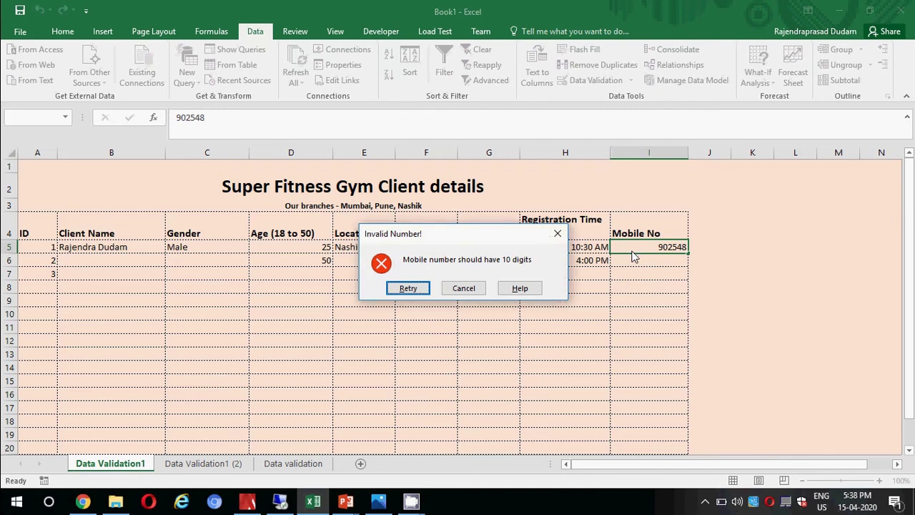
key(Return)
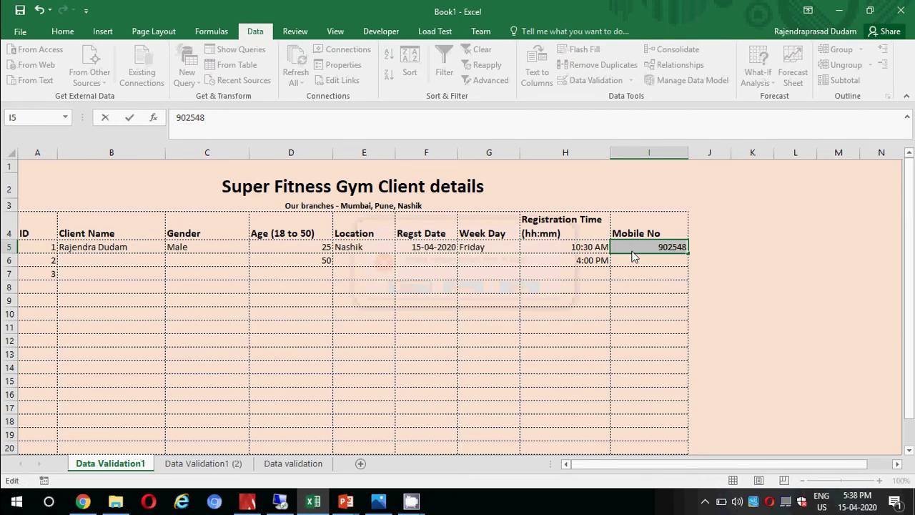
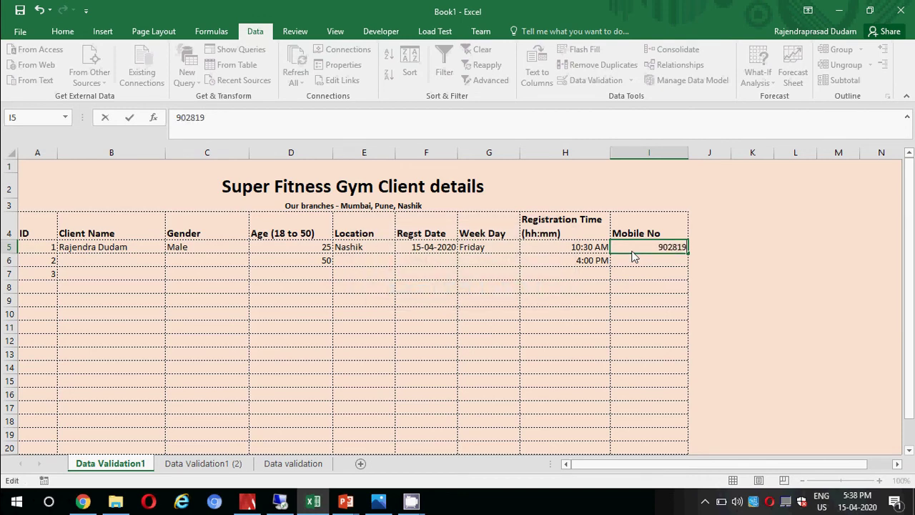
key(Return)
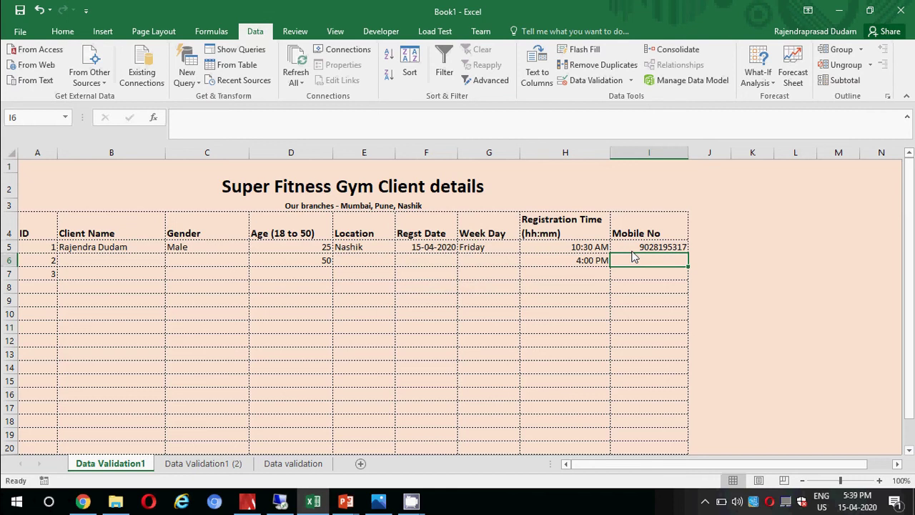
Confirm a six-digit mobile number for the second client is refused.
text(236548)
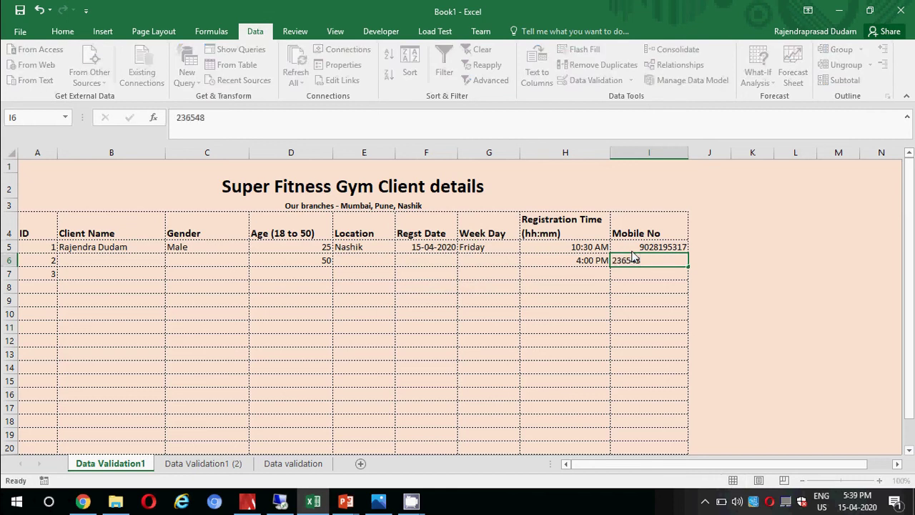
key(Return)
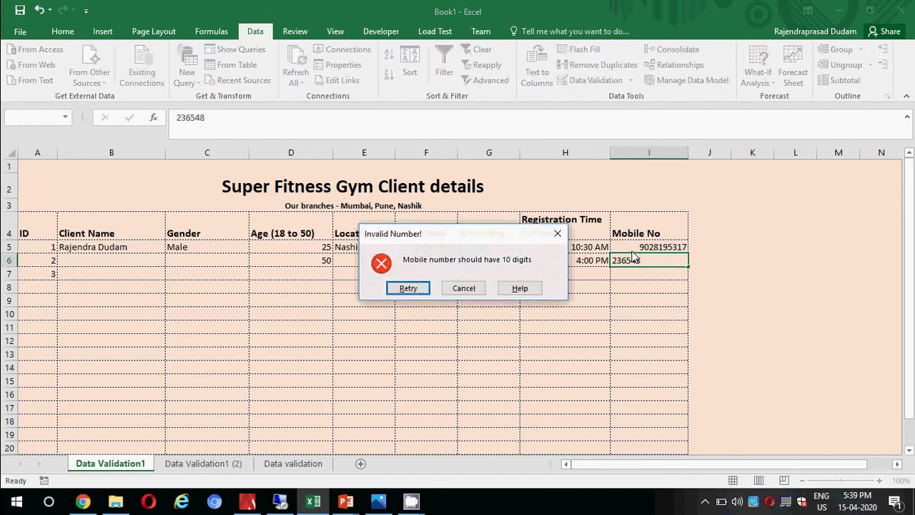
key(Return)
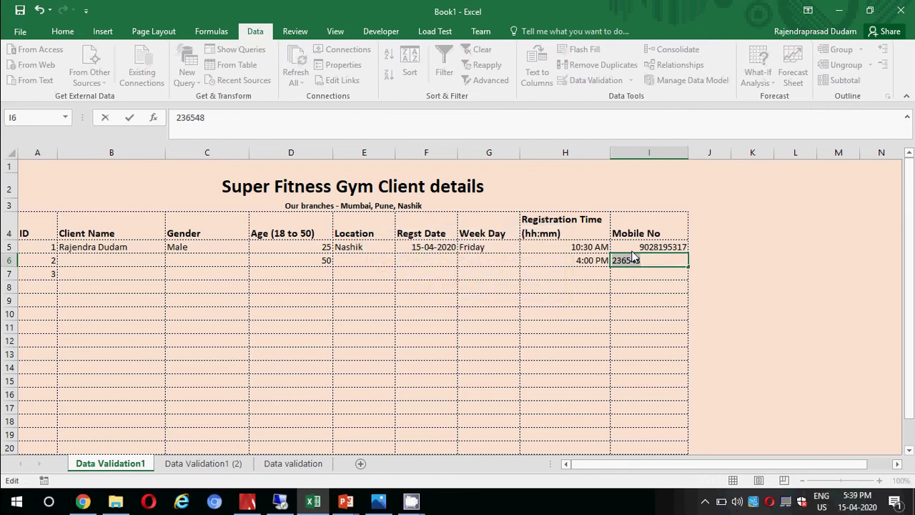